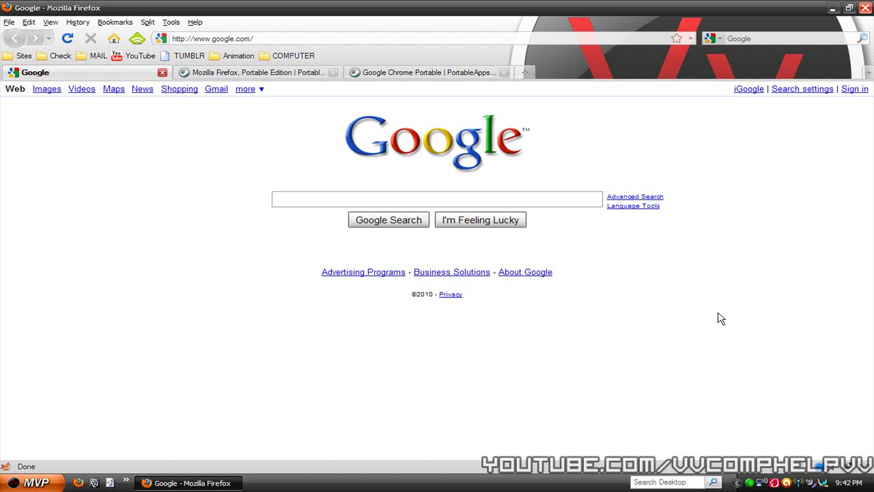
click(254, 74)
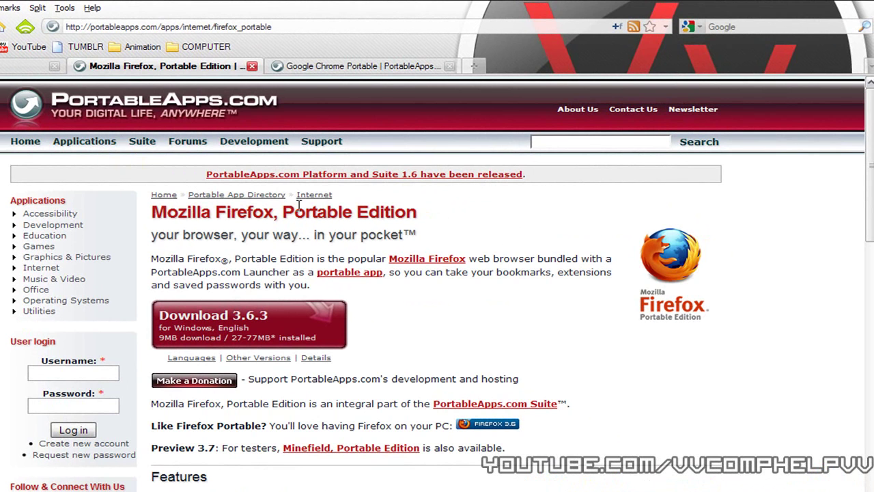
drag(305, 213, 407, 217)
click(347, 69)
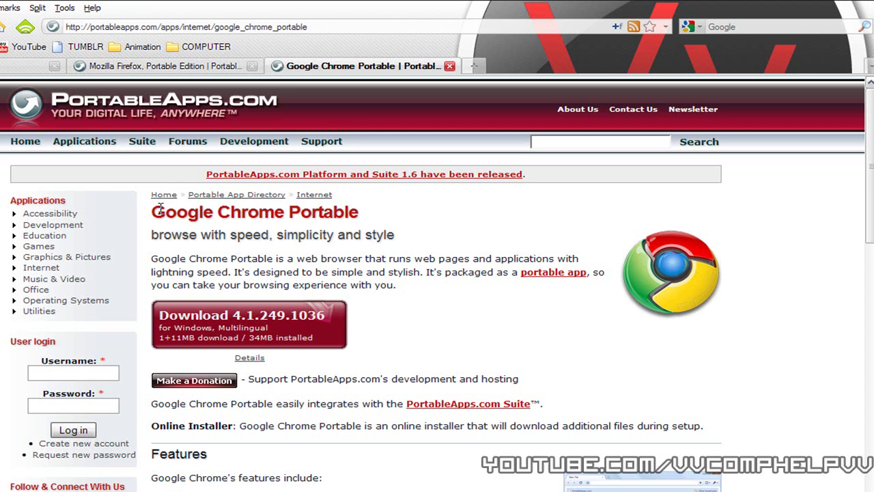
drag(152, 213, 364, 218)
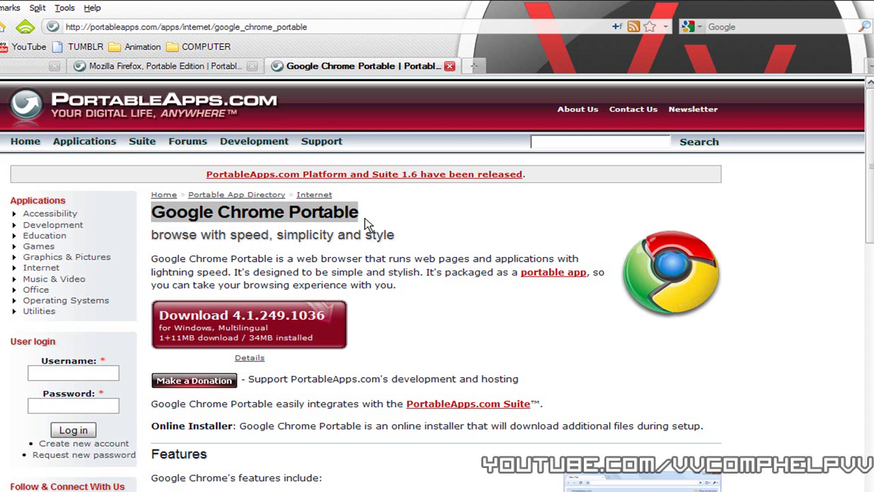
click(365, 218)
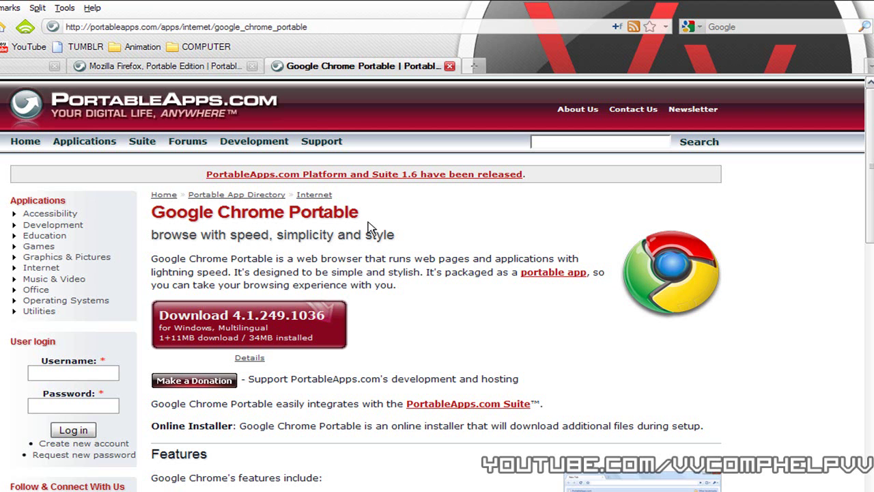
click(142, 66)
click(284, 228)
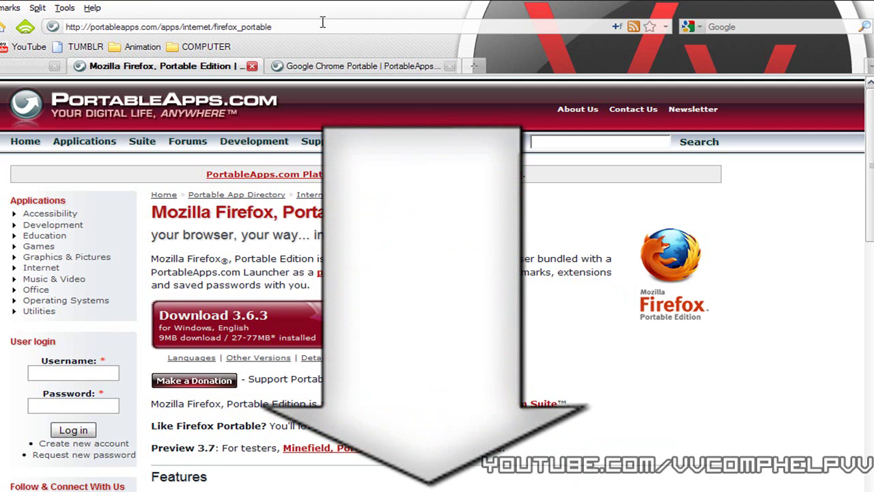
click(312, 65)
- Run the FirefoxPortable_3.6.3_English.paf.exe installer and allow it to start
click(212, 69)
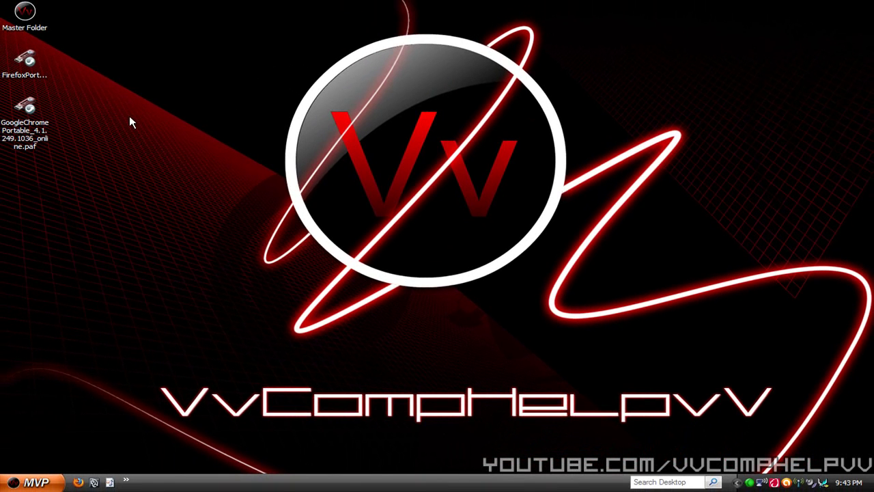
double_click(26, 61)
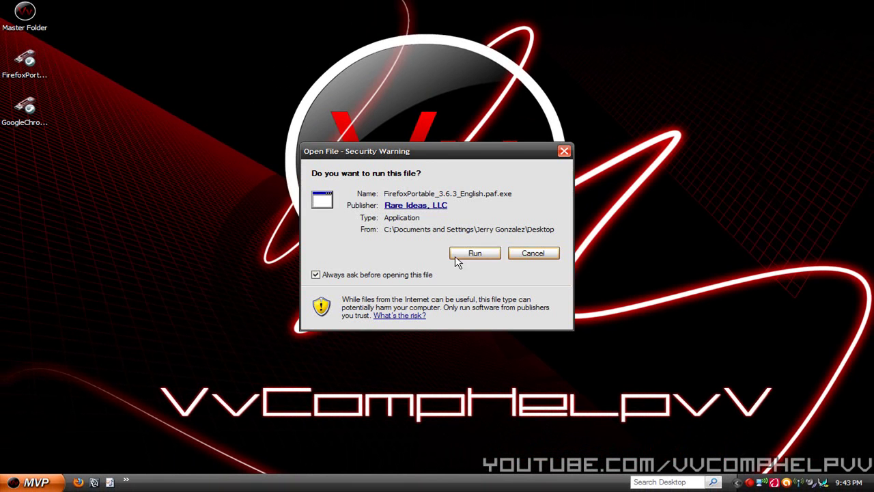
click(471, 254)
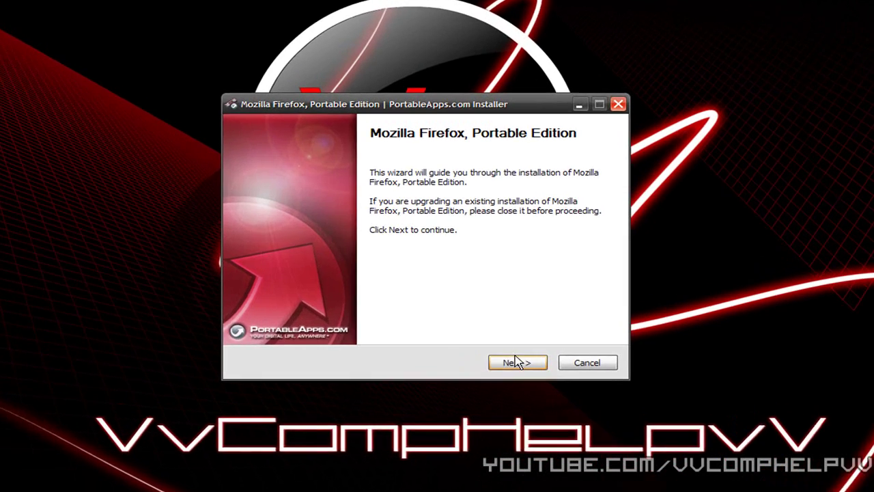
click(512, 342)
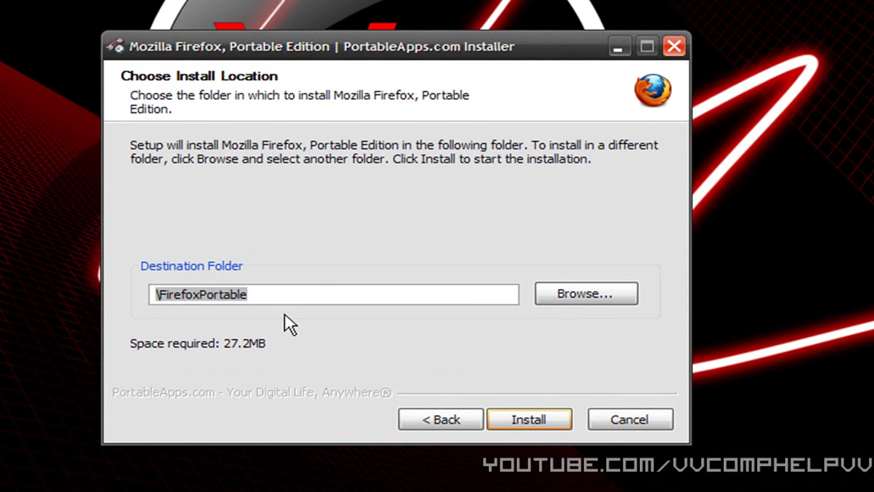
- Set the install destination to the F: flash drive (F:\FirefoxPortable) and install
click(566, 296)
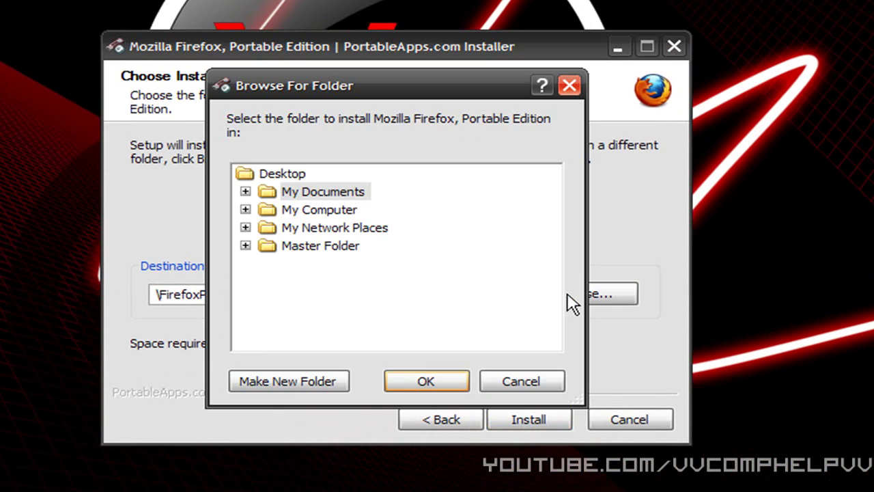
click(245, 209)
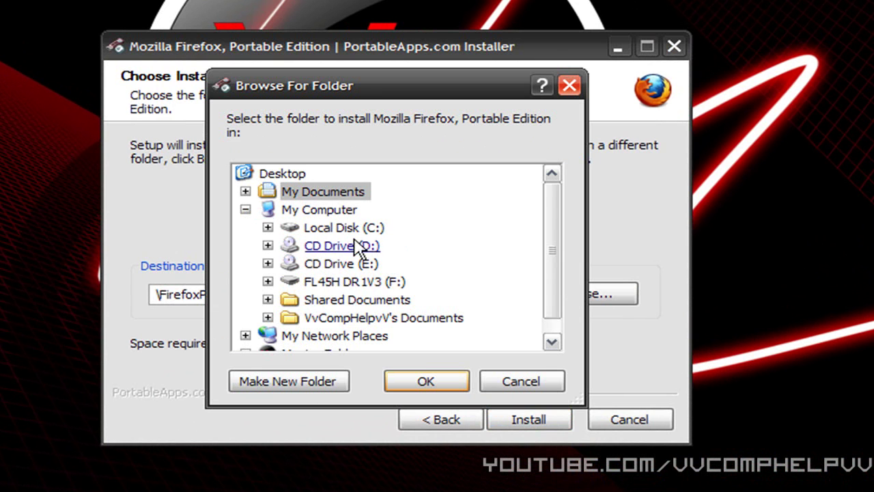
double_click(349, 286)
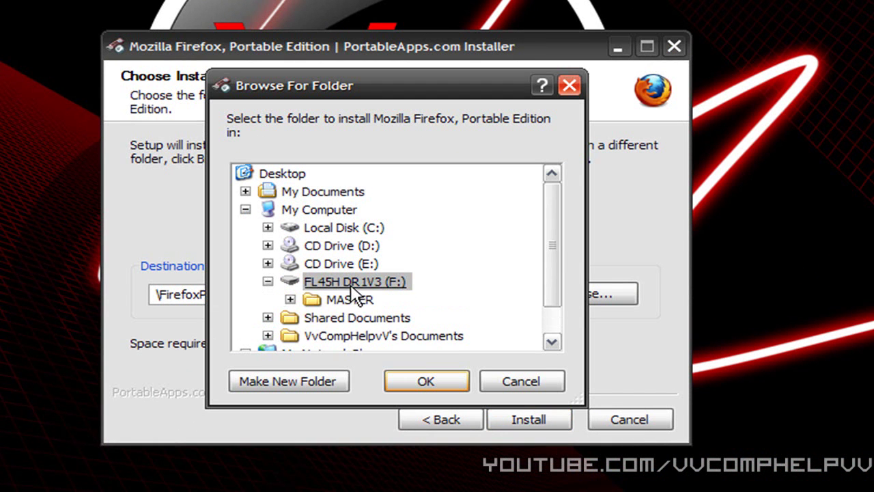
click(437, 391)
click(560, 421)
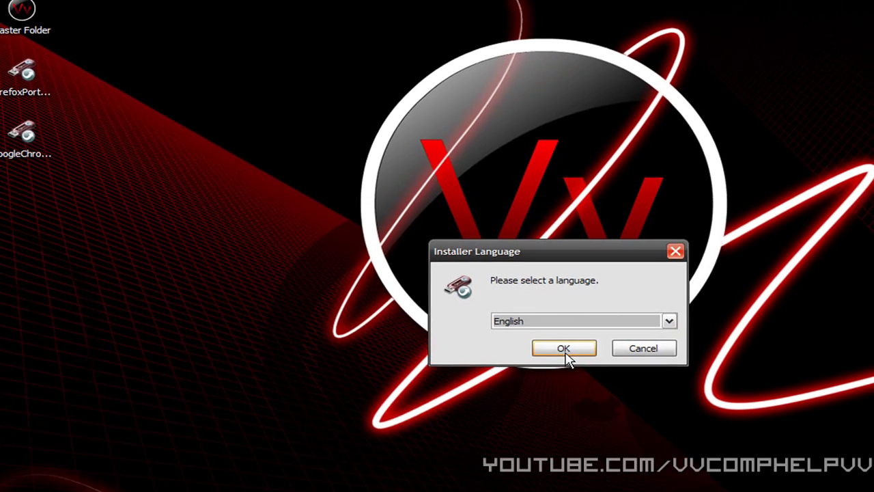
- Choose English as the installer language and accept the Chrome Portable license
click(568, 350)
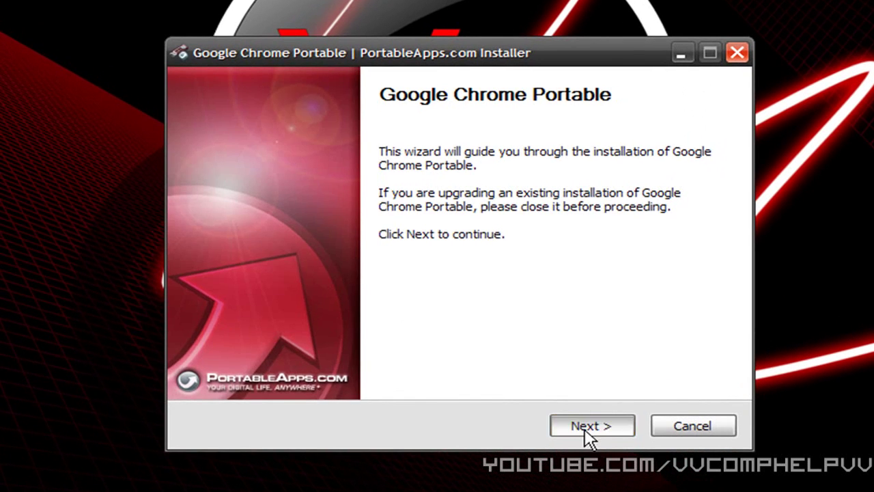
click(590, 427)
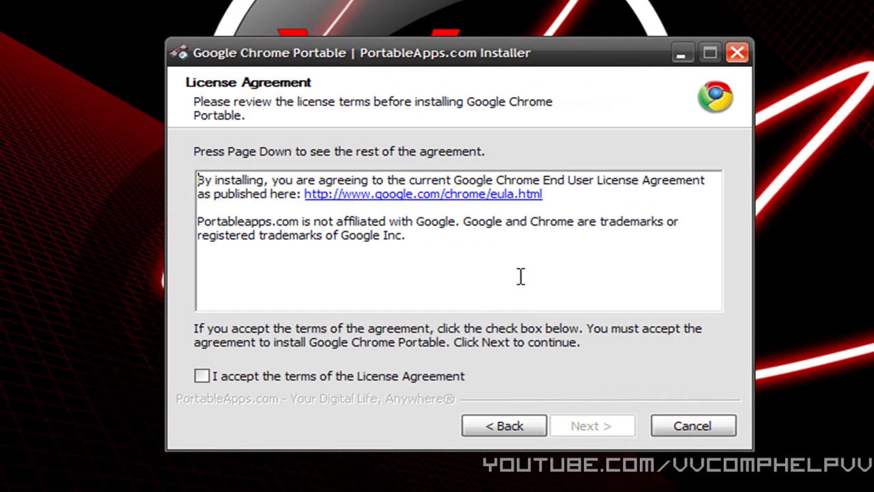
click(224, 381)
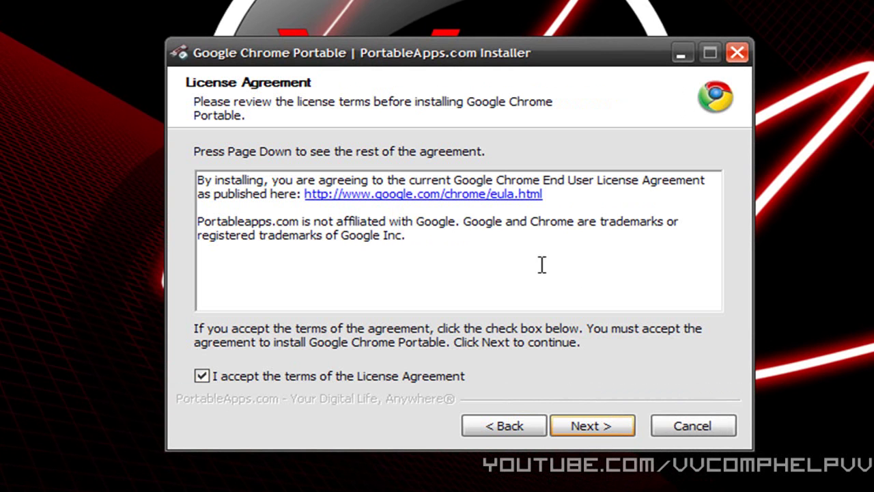
click(605, 426)
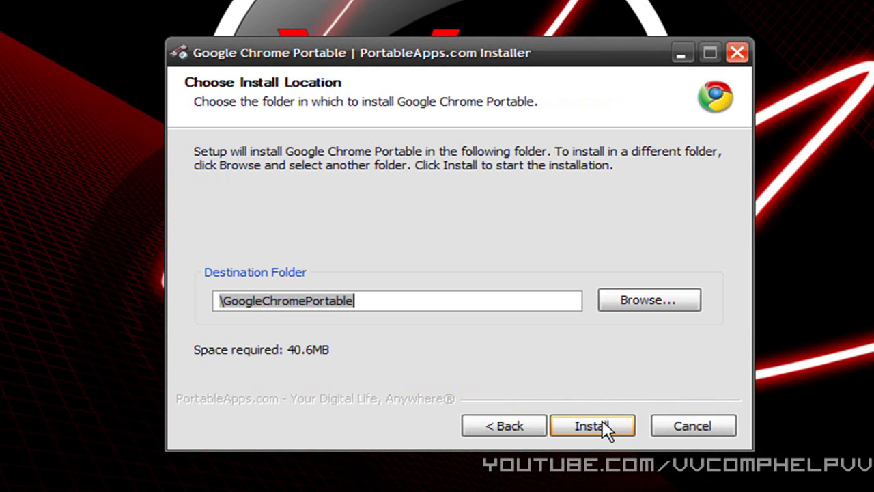
- Install to F:\GoogleChromePortable on the flash drive and finish the wizard
click(626, 306)
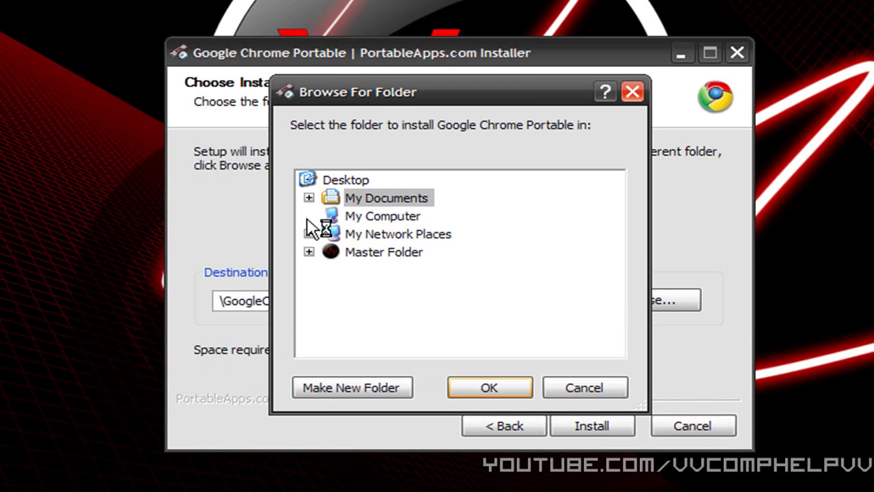
click(308, 215)
click(404, 289)
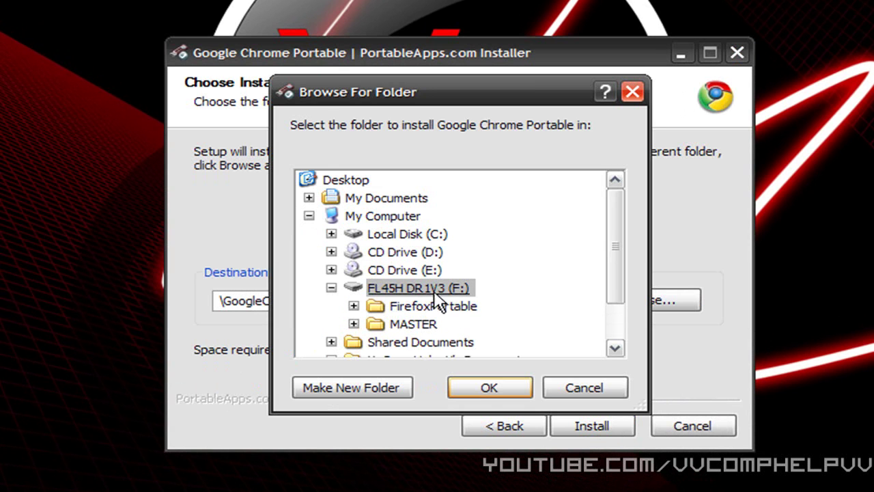
click(484, 393)
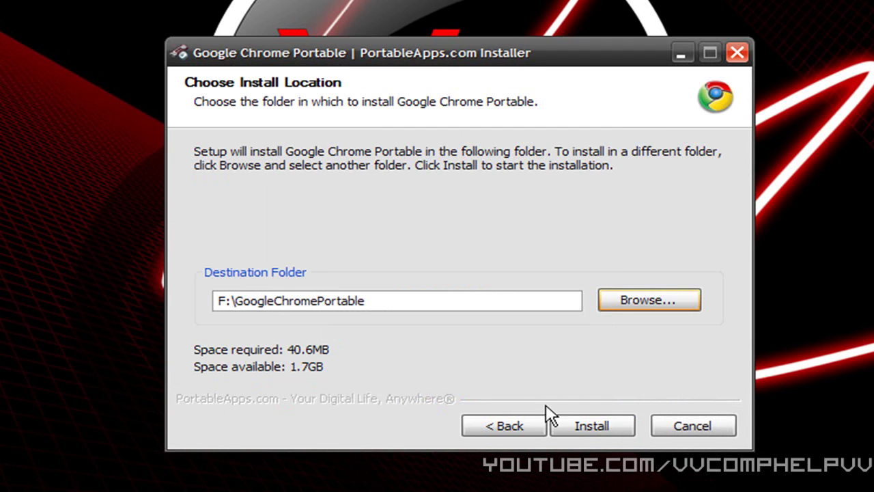
click(605, 431)
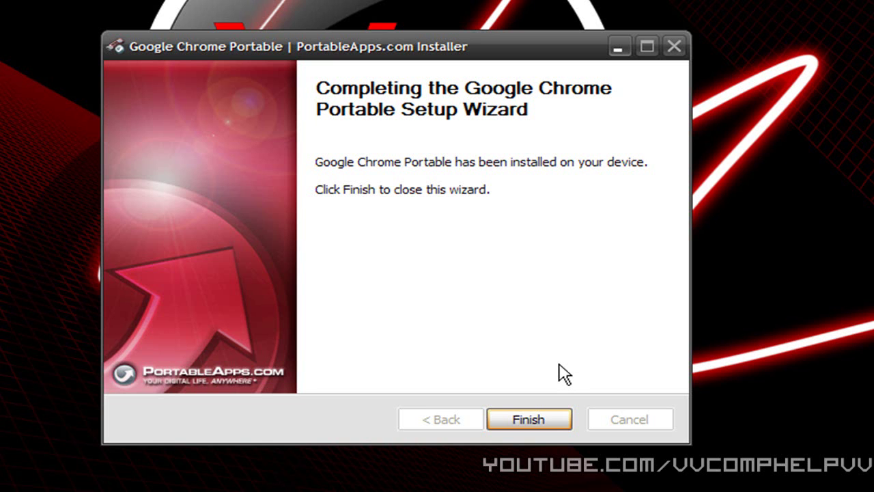
click(529, 419)
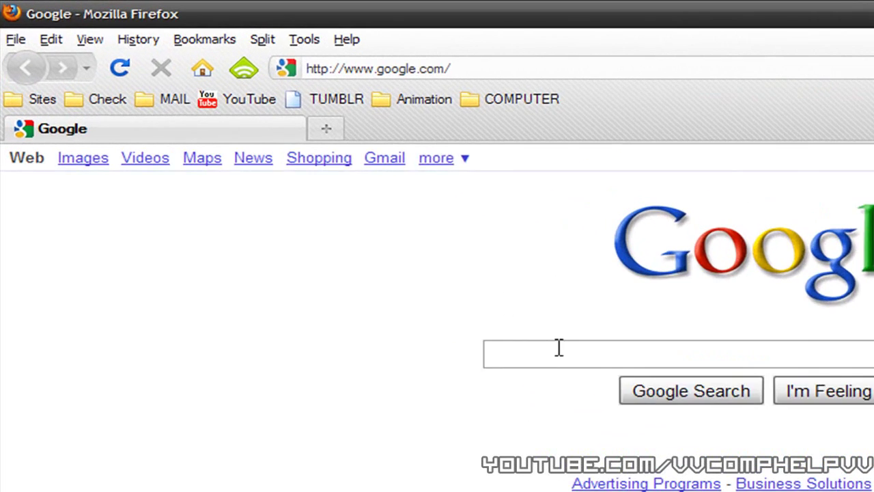
- Open the bookmark Library and choose Import and Backup > Export HTML
click(193, 41)
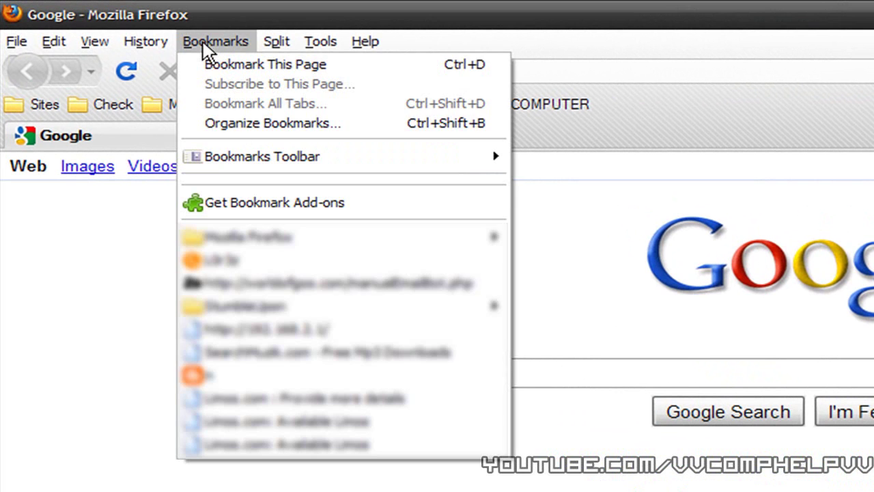
click(236, 129)
drag(421, 179, 431, 200)
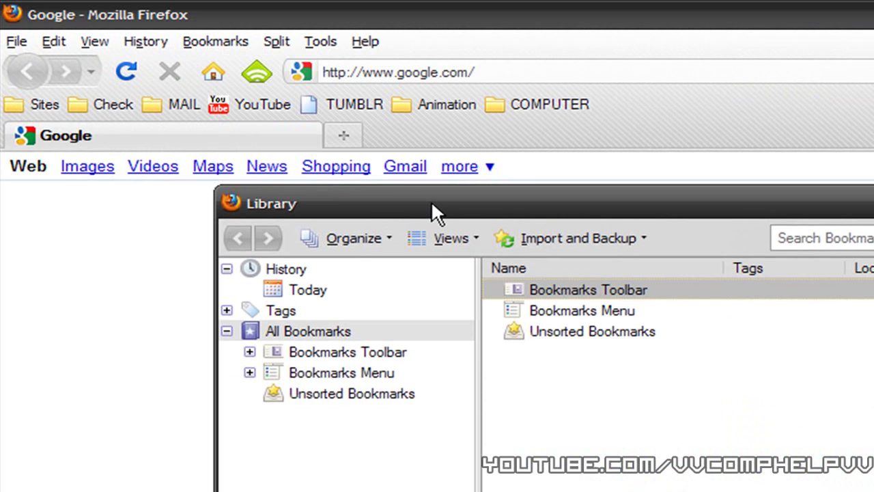
click(628, 238)
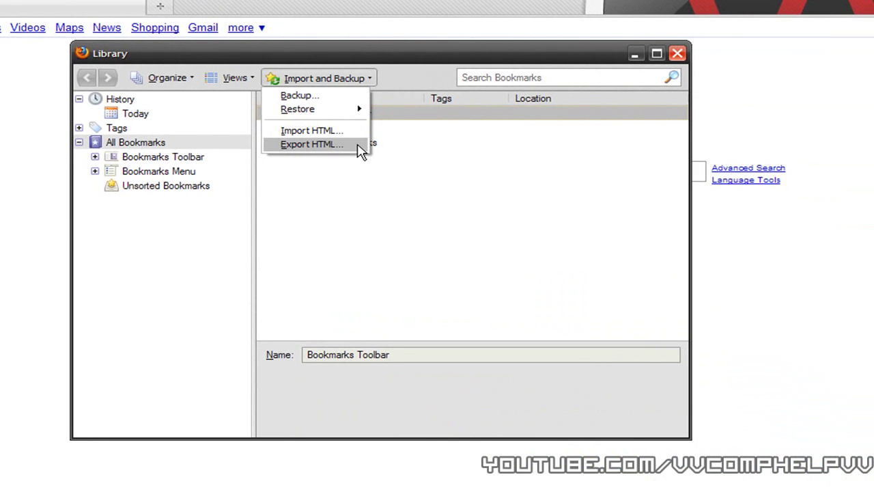
click(360, 150)
- Save the export as 'bookmarks' on the Desktop and close the Library
click(321, 360)
double_click(349, 364)
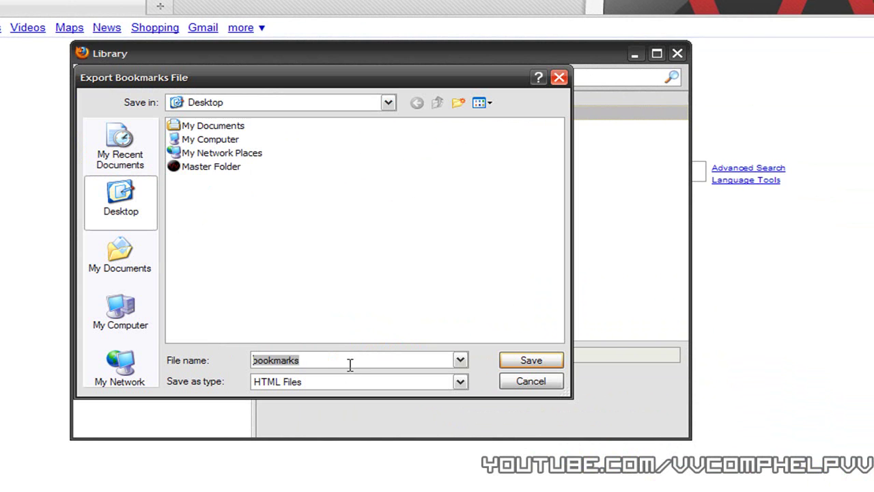
click(350, 364)
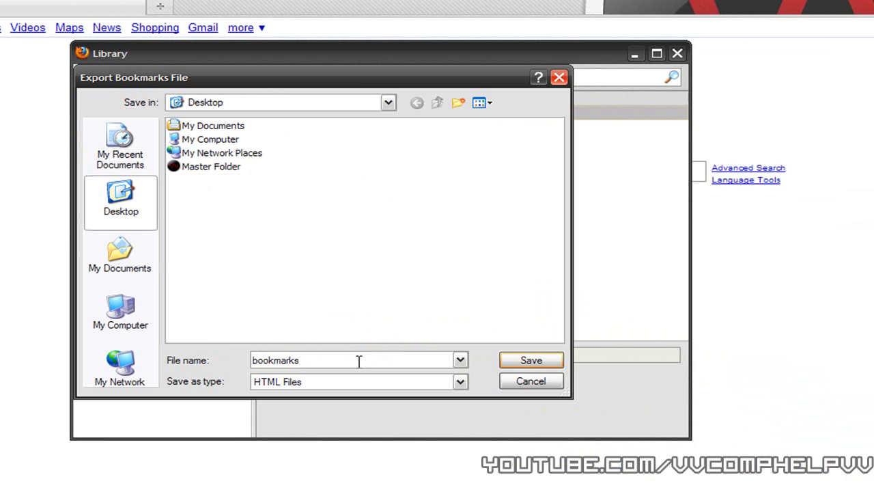
drag(357, 360, 123, 372)
click(511, 362)
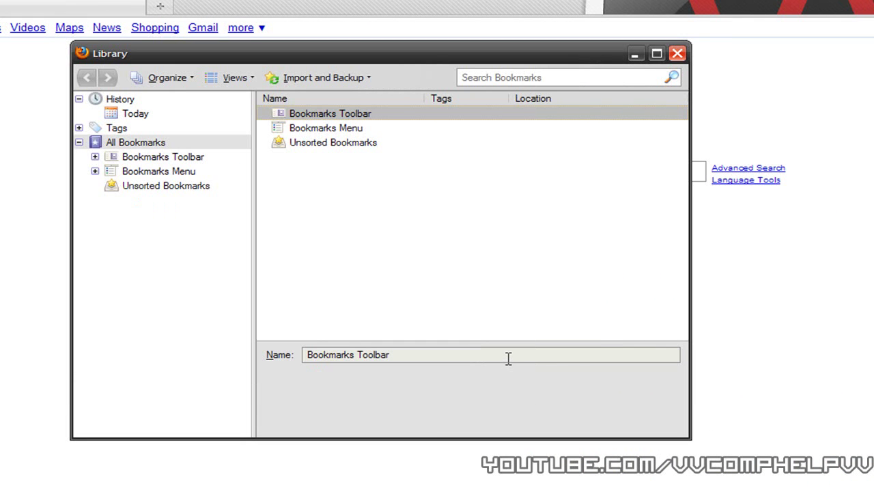
click(311, 80)
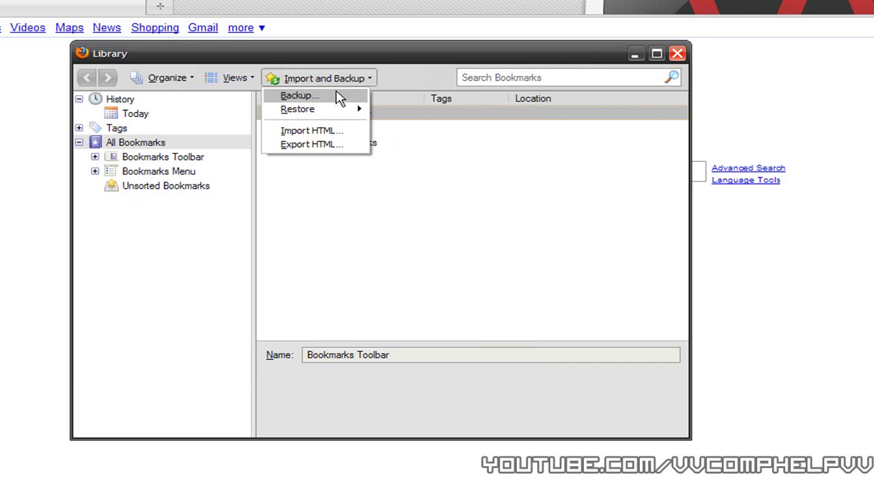
click(632, 146)
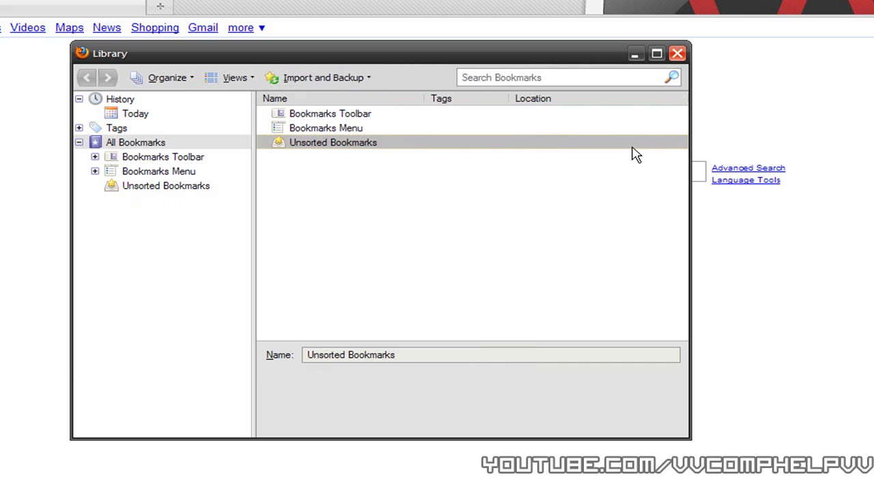
click(677, 54)
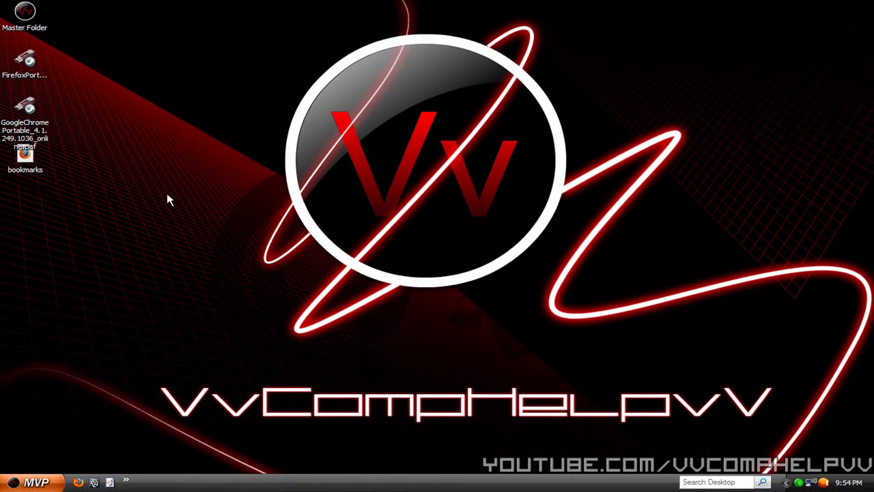
- Through My Computer, open F:\FirefoxPortable and launch FirefoxPortable
drag(19, 151, 26, 204)
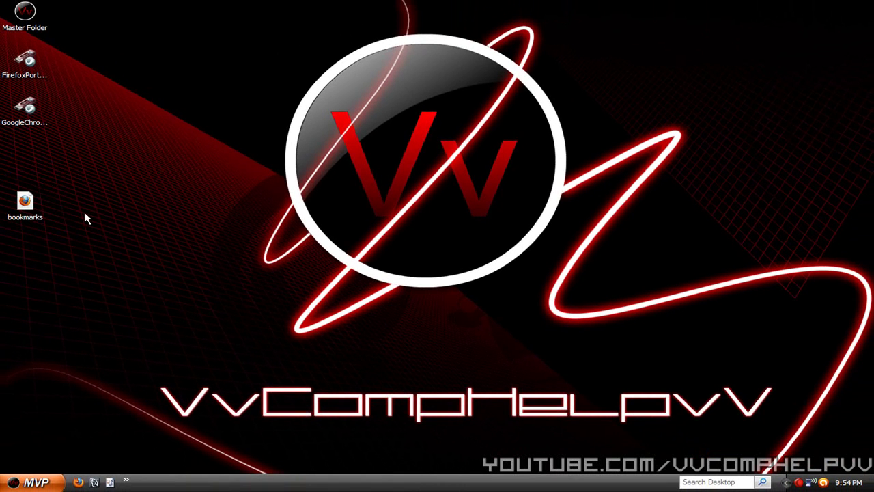
click(35, 482)
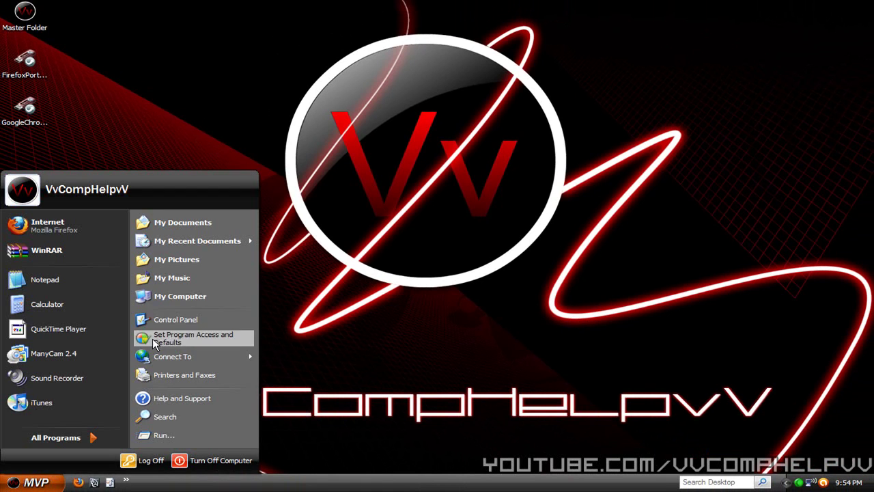
click(180, 303)
double_click(459, 170)
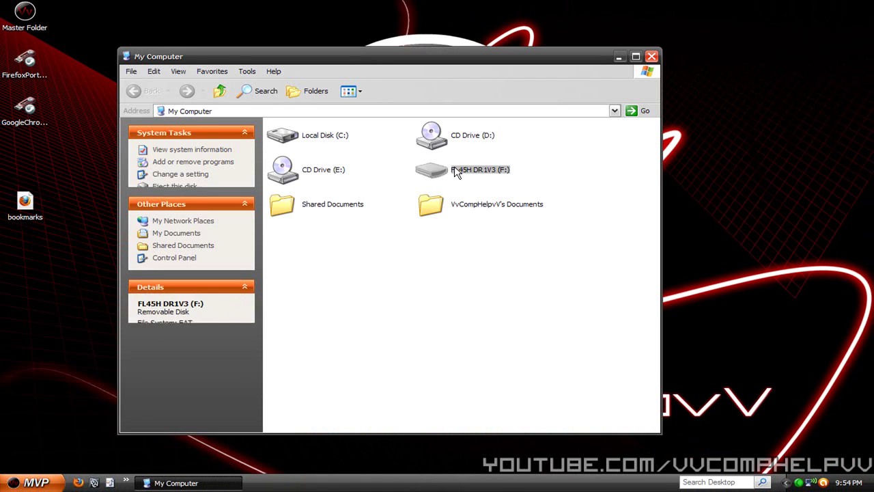
double_click(429, 138)
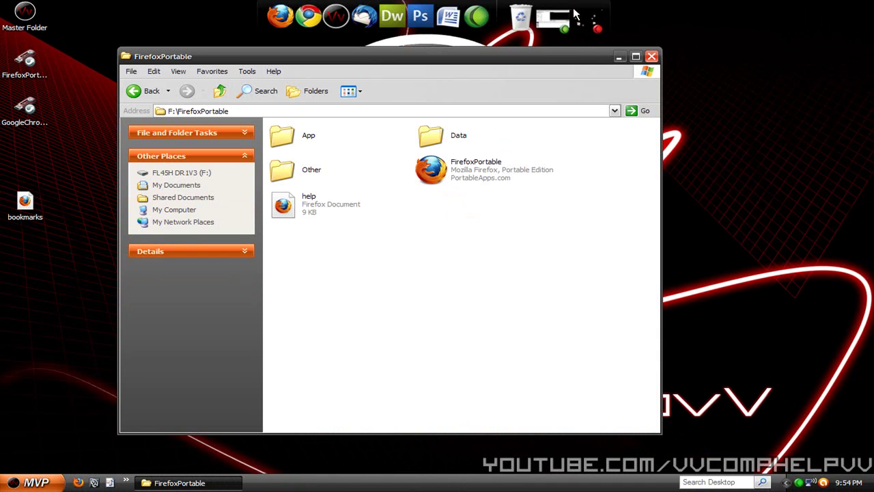
click(461, 161)
double_click(461, 162)
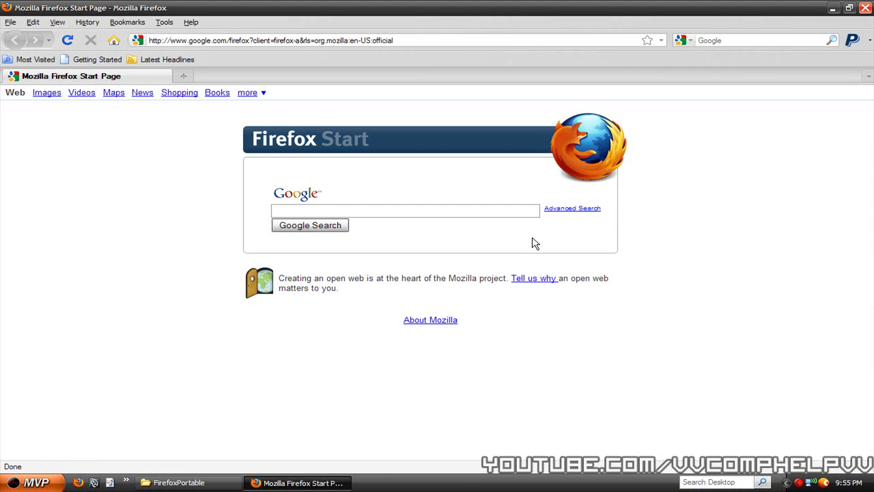
- Import the Desktop 'bookmarks' HTML file via the Library's Import and Backup > Import HTML
click(128, 24)
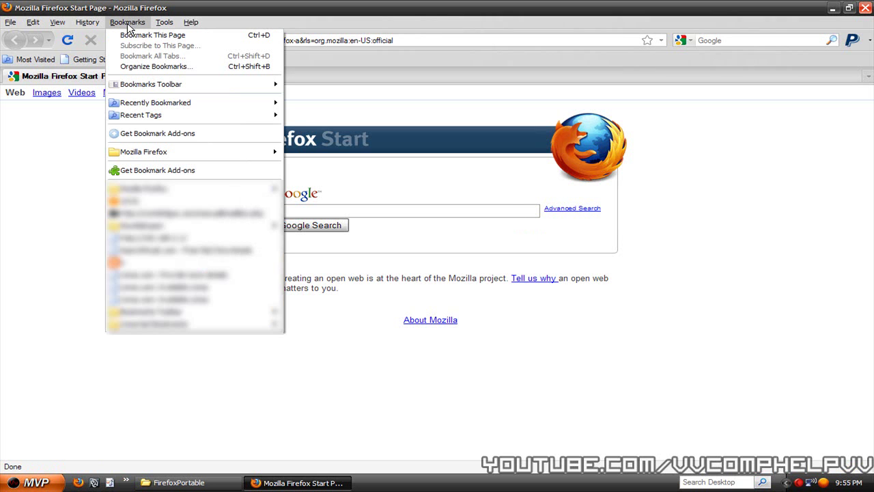
click(164, 66)
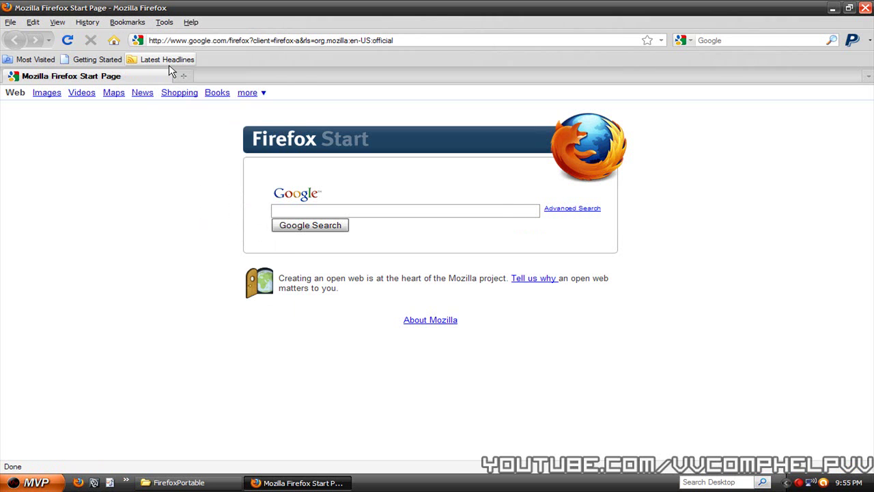
click(226, 140)
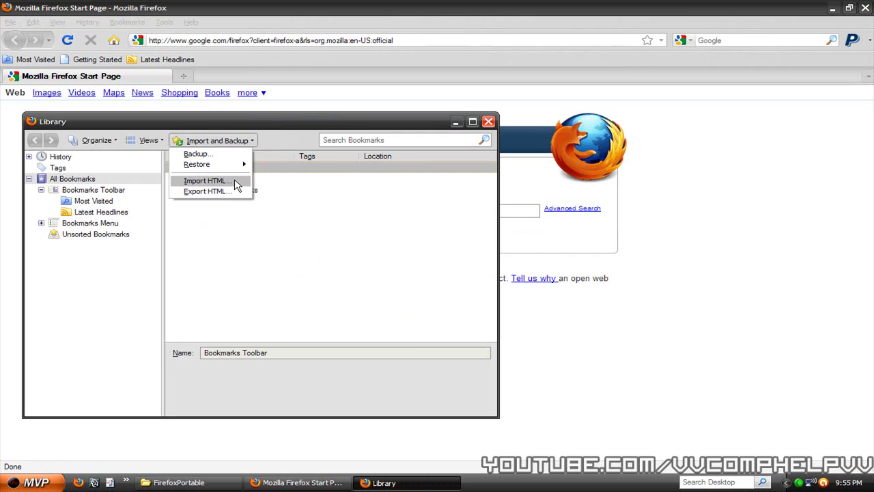
click(236, 183)
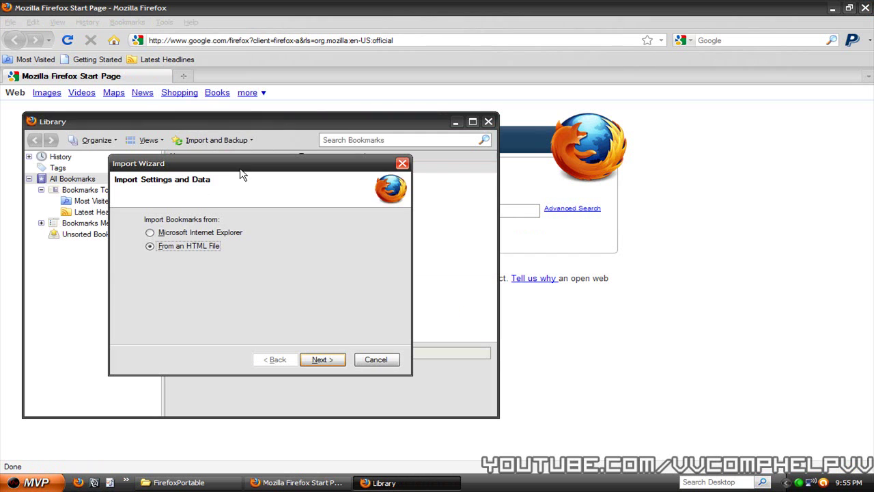
click(321, 359)
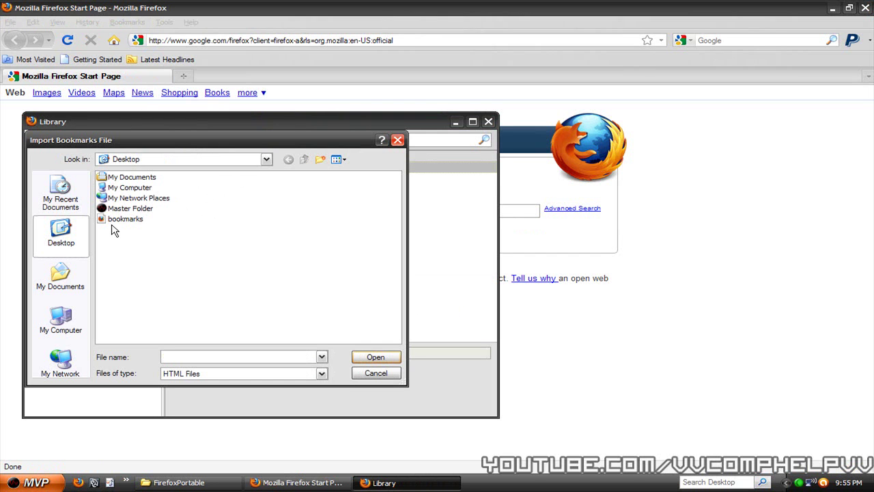
click(115, 220)
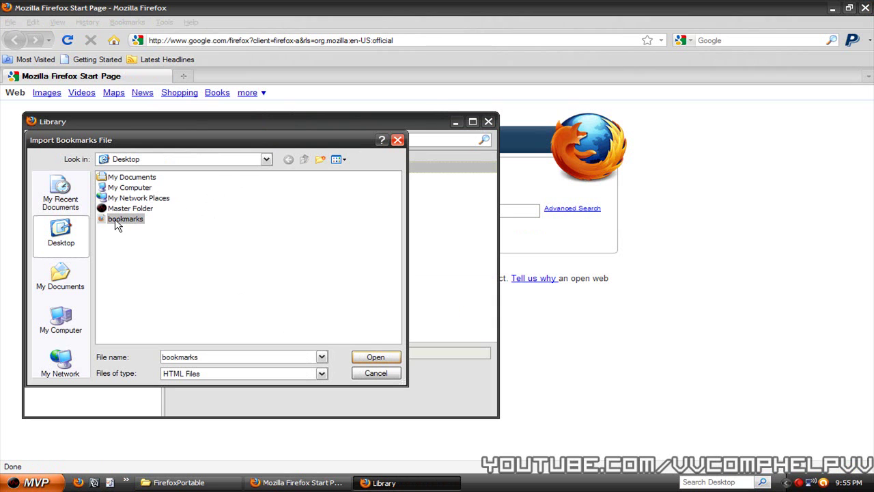
click(364, 360)
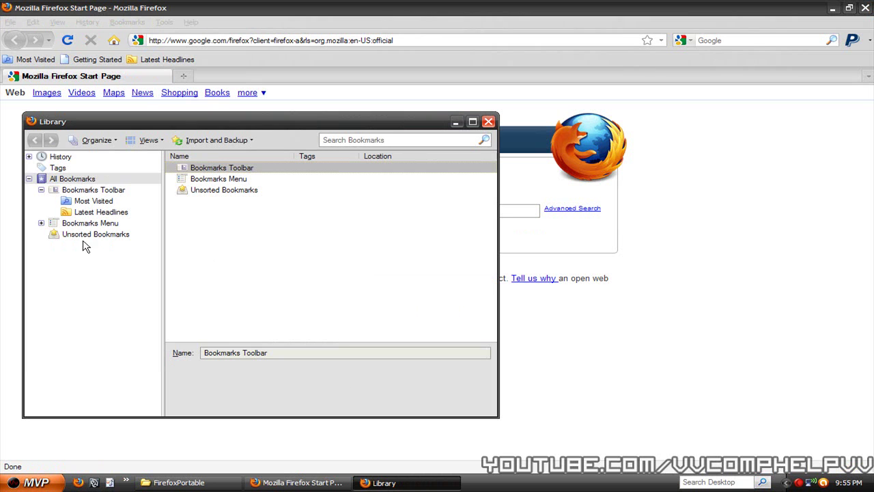
- Move the seven imported toolbar bookmarks into the real Bookmarks Toolbar folder and close the Library
click(40, 223)
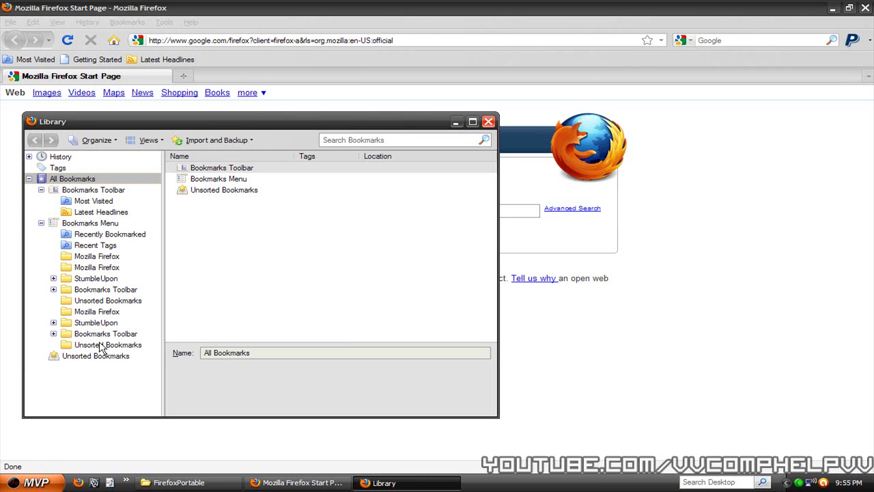
click(53, 333)
click(99, 334)
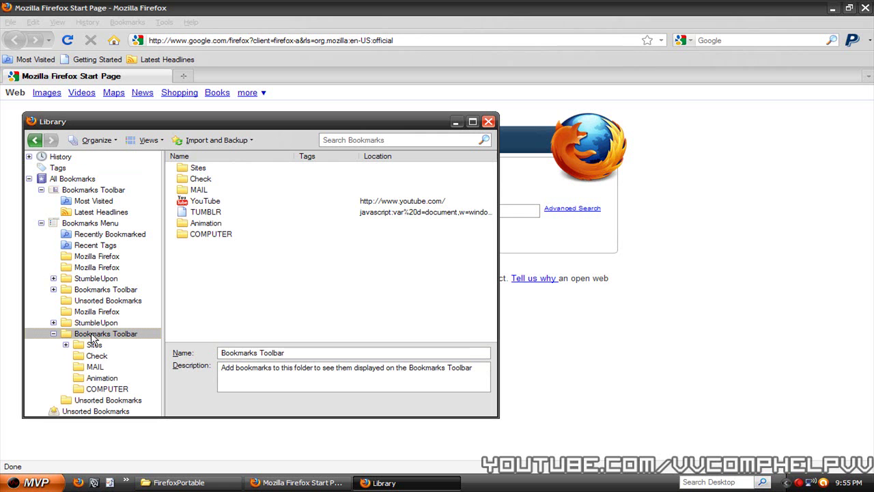
click(206, 235)
shift+click(200, 171)
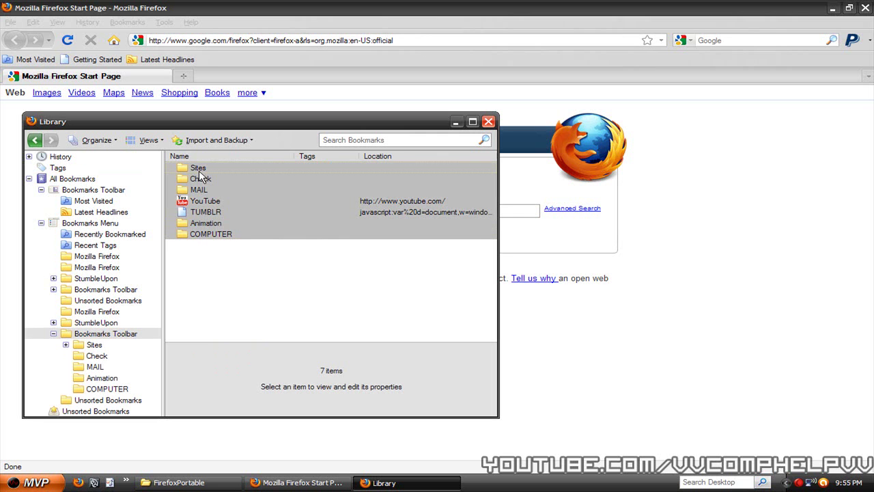
drag(247, 234, 257, 61)
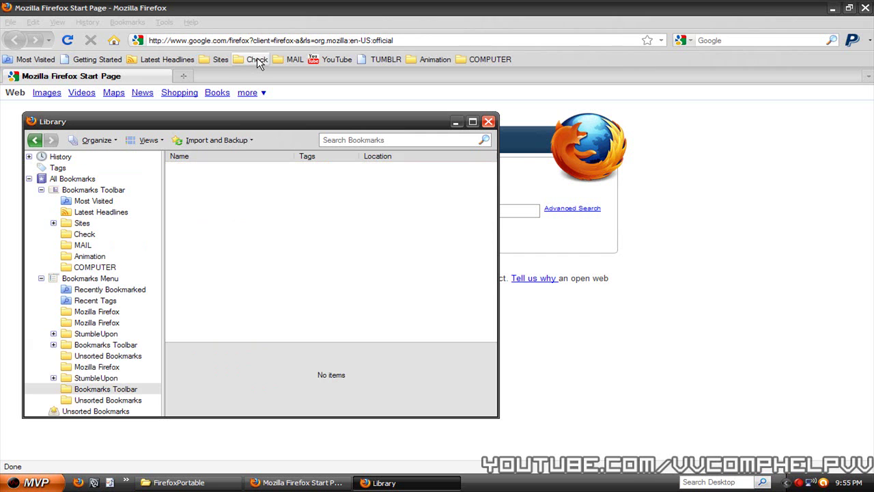
click(488, 121)
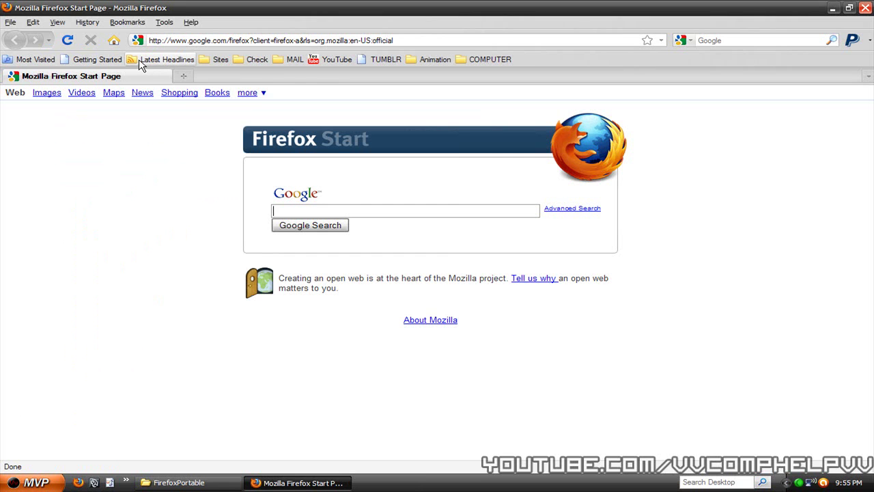
- Delete the Latest Headlines, Getting Started and Most Visited toolbar bookmarks
right_click(139, 62)
click(169, 160)
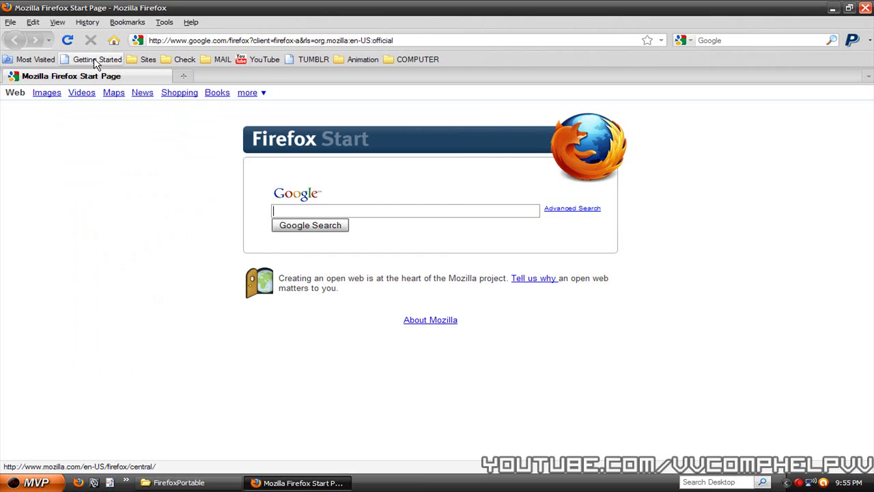
right_click(96, 59)
click(132, 179)
right_click(38, 62)
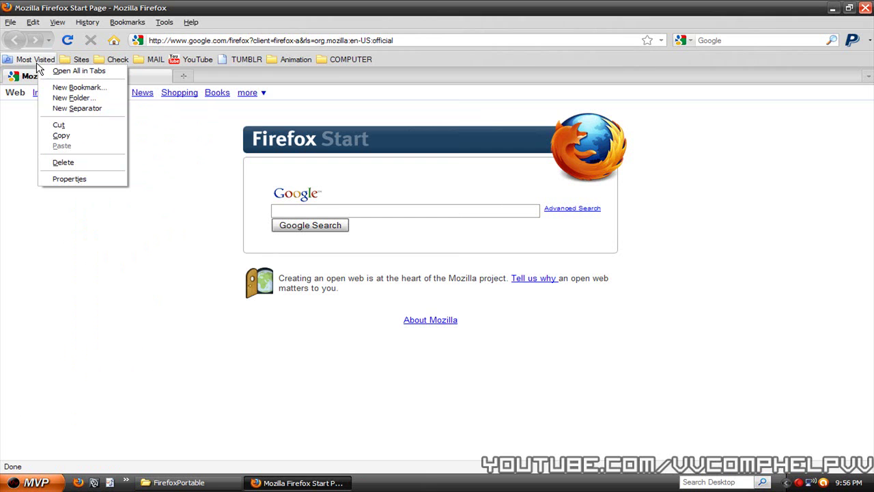
click(69, 163)
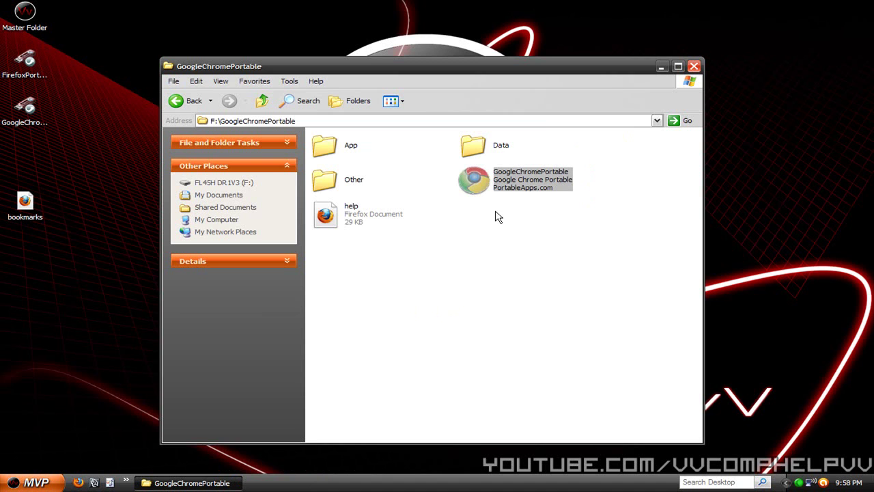
- Launch GoogleChromePortable, enable Always show bookmarks bar, and delete the PortableApps.com bookmark
double_click(467, 187)
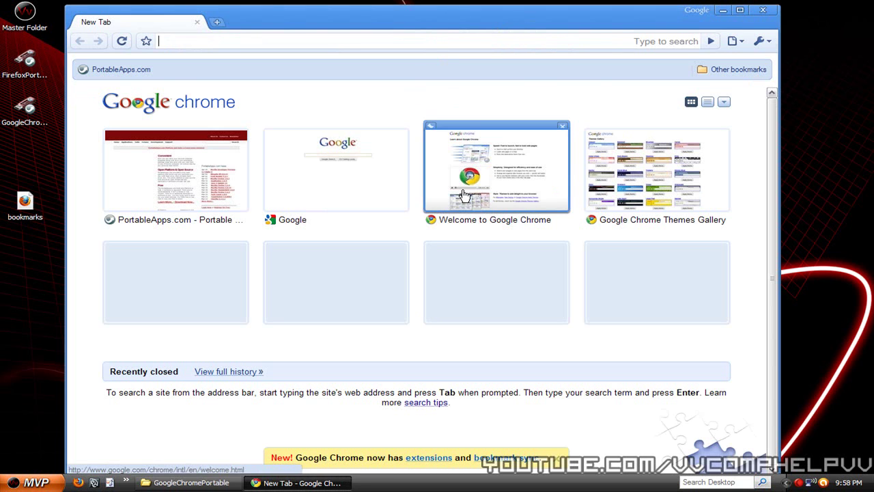
drag(501, 29, 472, 26)
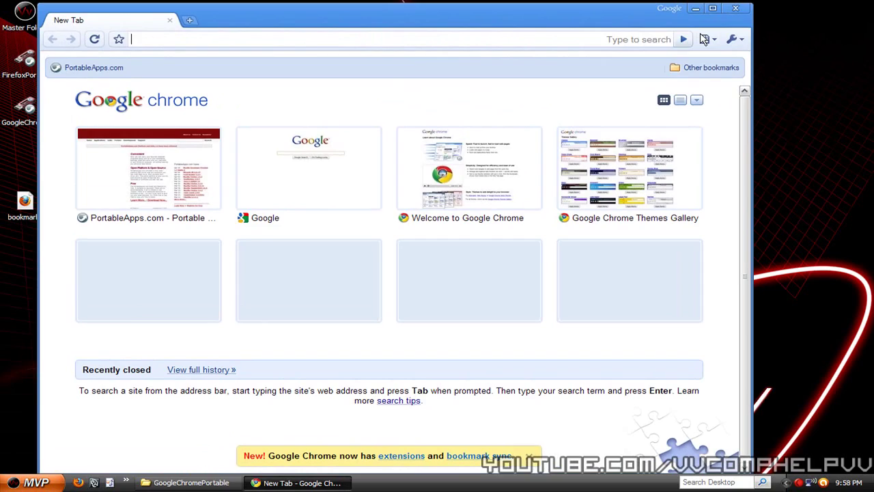
click(732, 42)
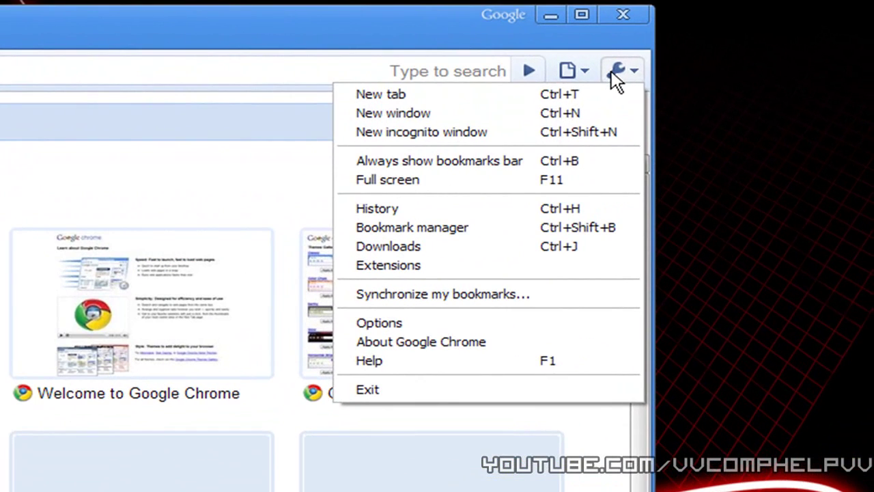
click(517, 164)
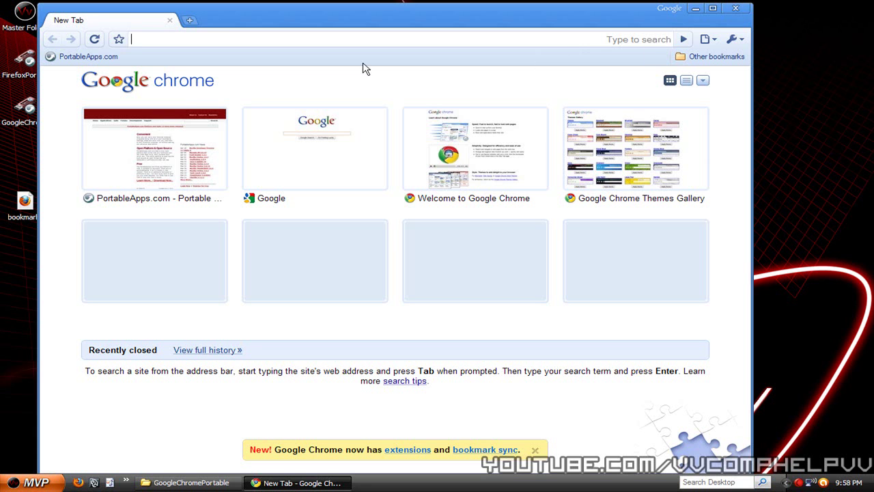
right_click(102, 59)
click(126, 114)
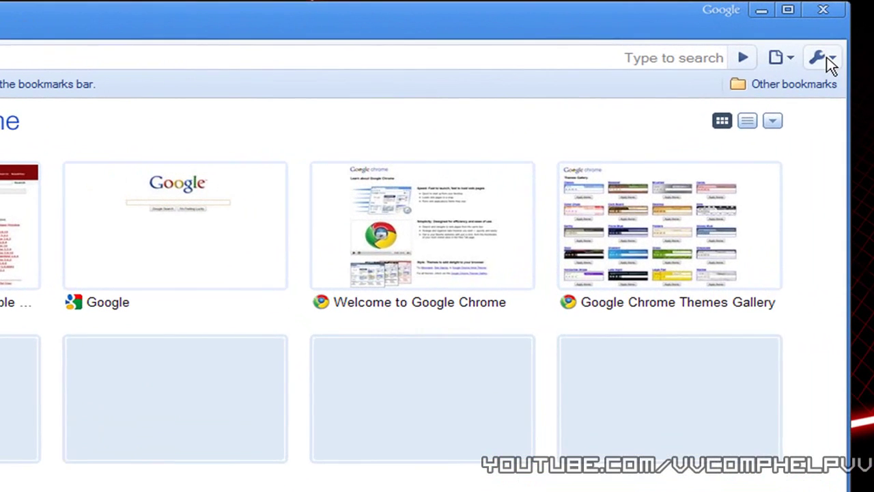
- In the Bookmark manager, import the Desktop 'bookmarks' file
click(827, 58)
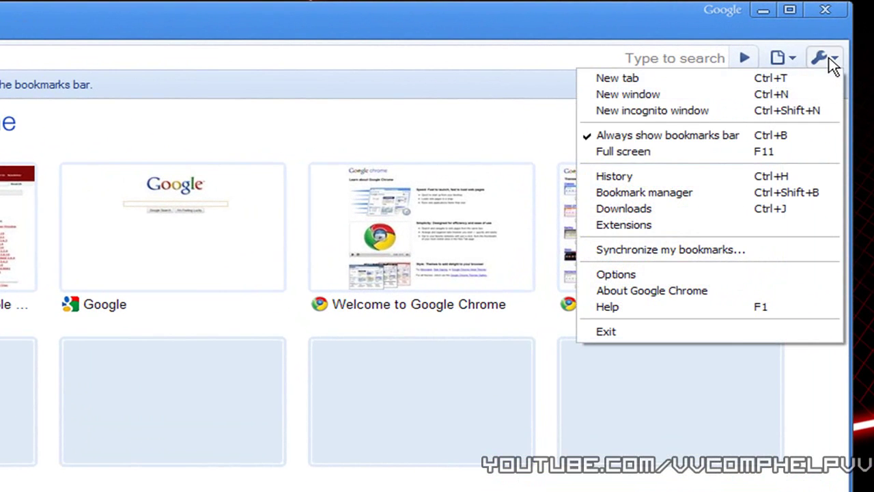
click(691, 197)
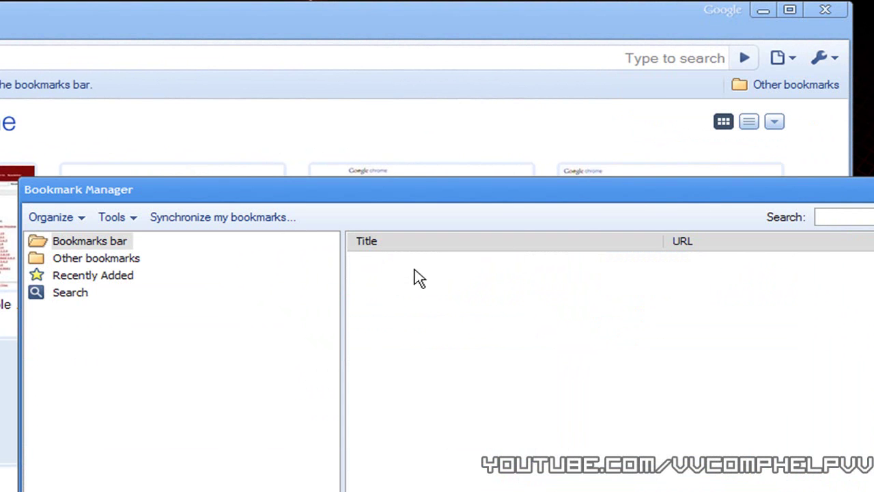
click(113, 218)
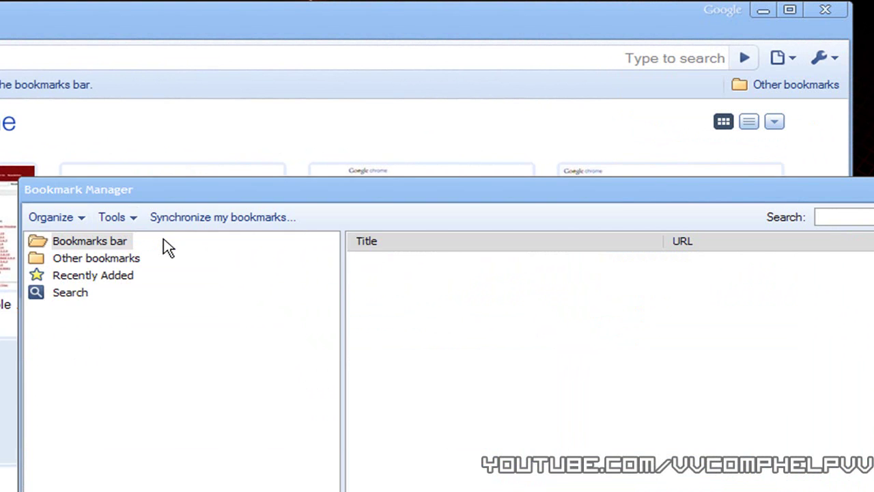
click(155, 317)
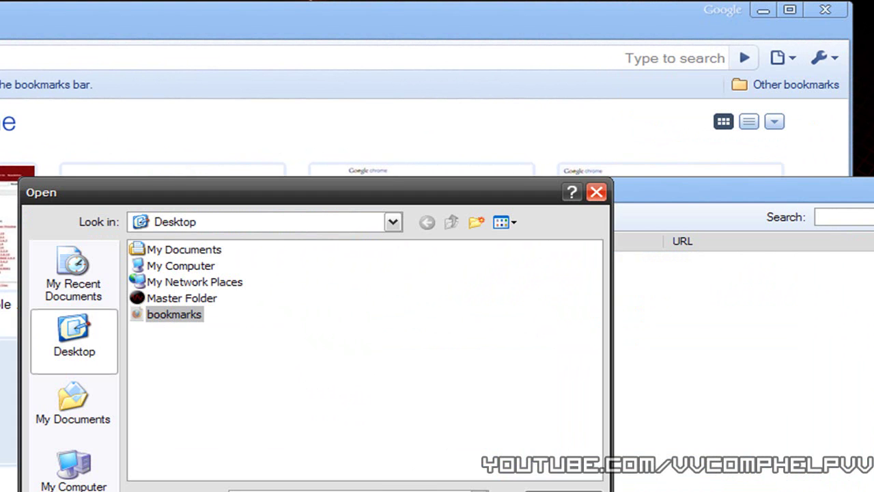
key(Return)
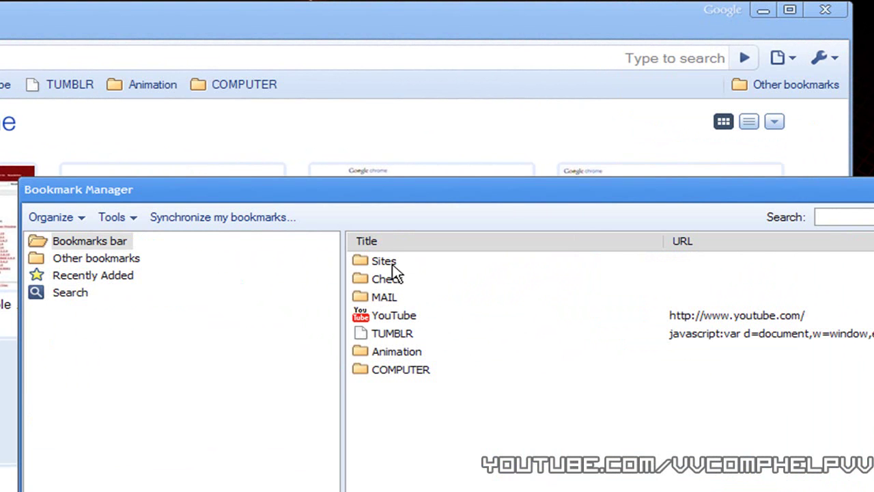
- Move Sites below MAIL and Check after COMPUTER, then close the Bookmark manager
click(392, 264)
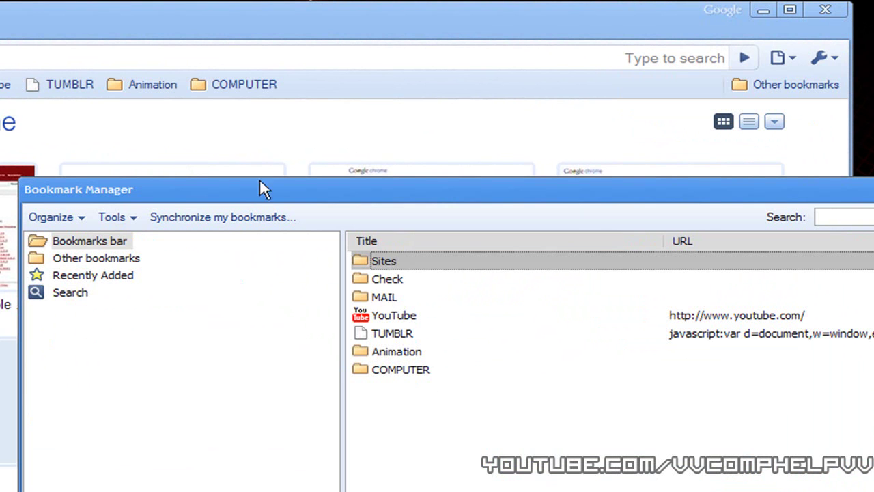
drag(384, 260, 371, 296)
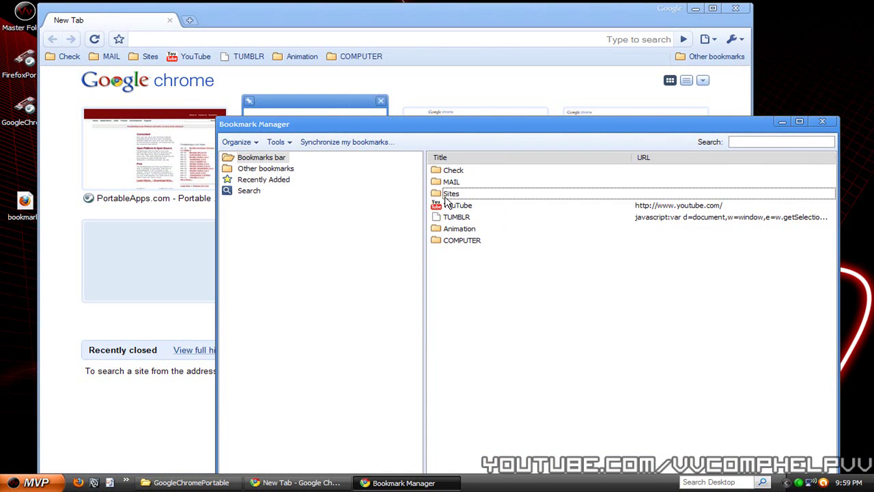
drag(465, 171, 460, 61)
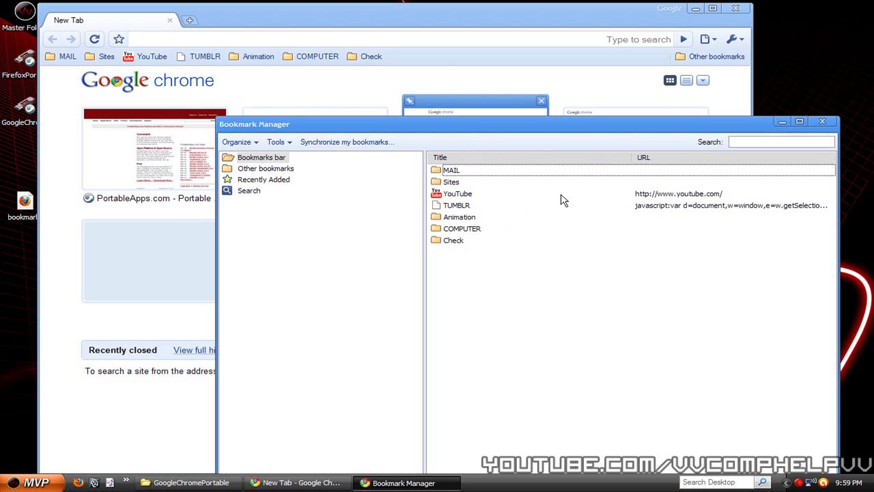
drag(683, 128, 537, 98)
click(675, 81)
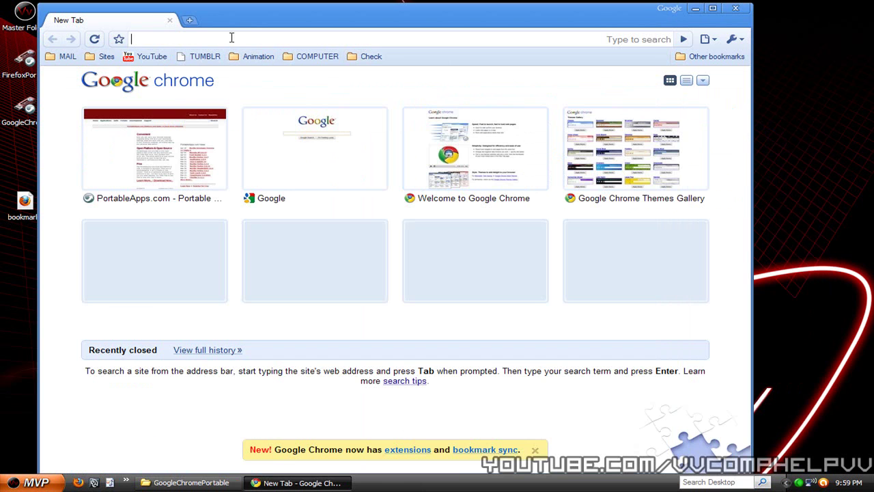
mouse_move(272, 18)
mouse_down()
mouse_move(294, 25)
mouse_move(282, 15)
mouse_up()
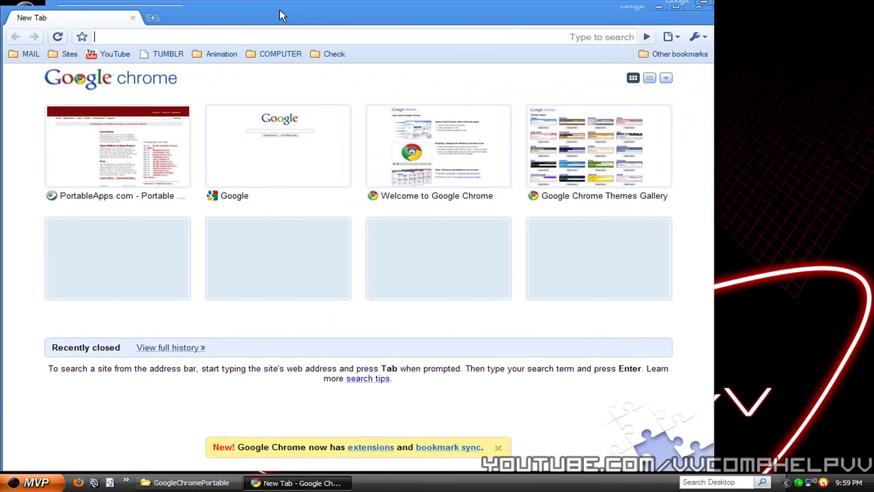
double_click(282, 15)
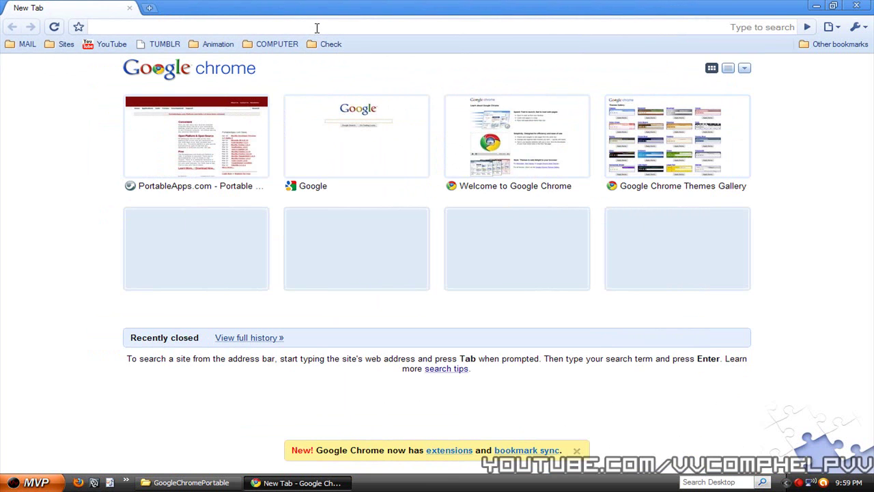
click(24, 45)
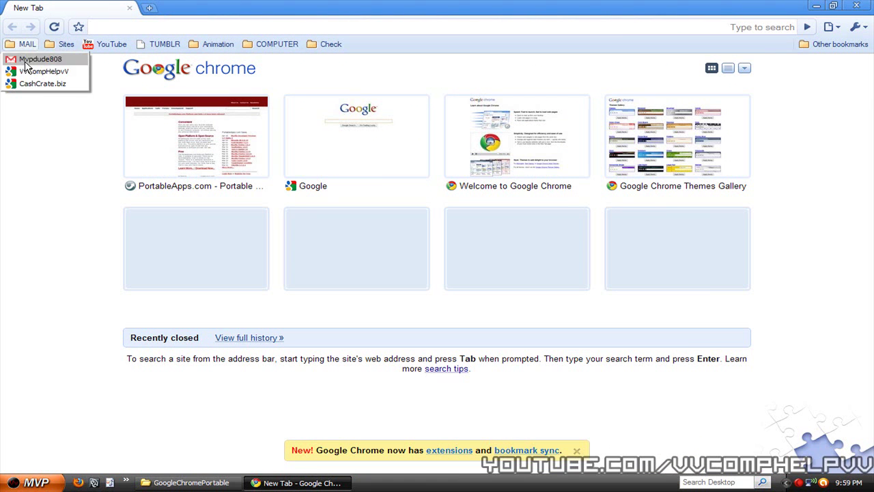
mouse_move(65, 45)
click(68, 60)
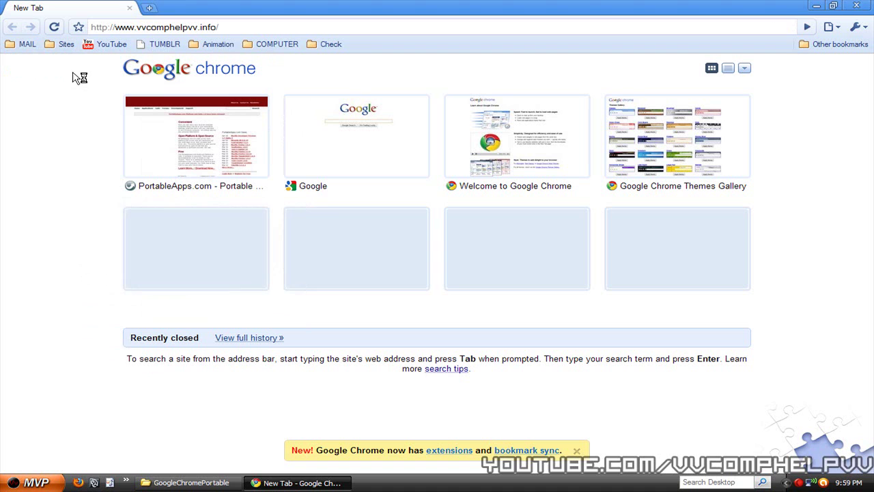